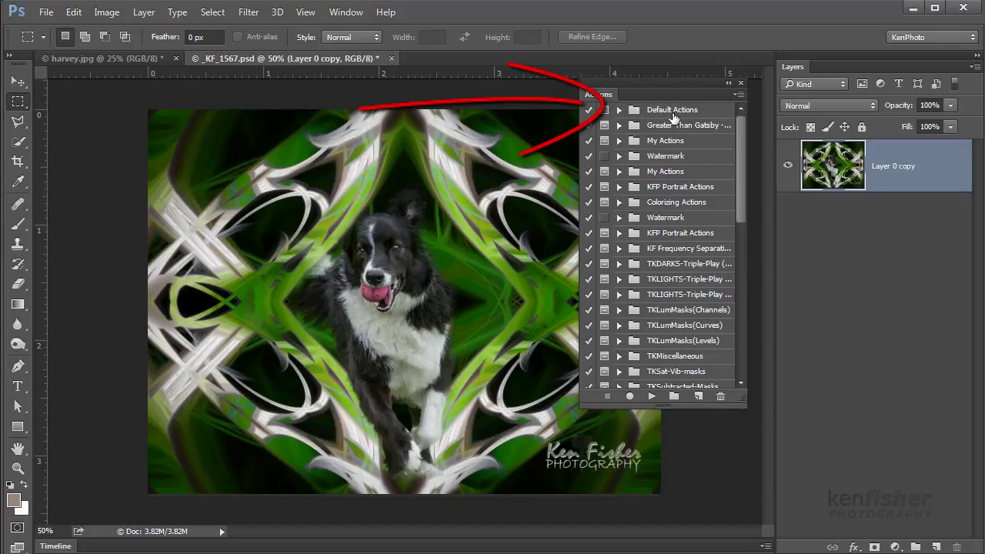
- Try to play the Vignette (selection) action from the Default Actions set without an active selection
left_click(619, 110)
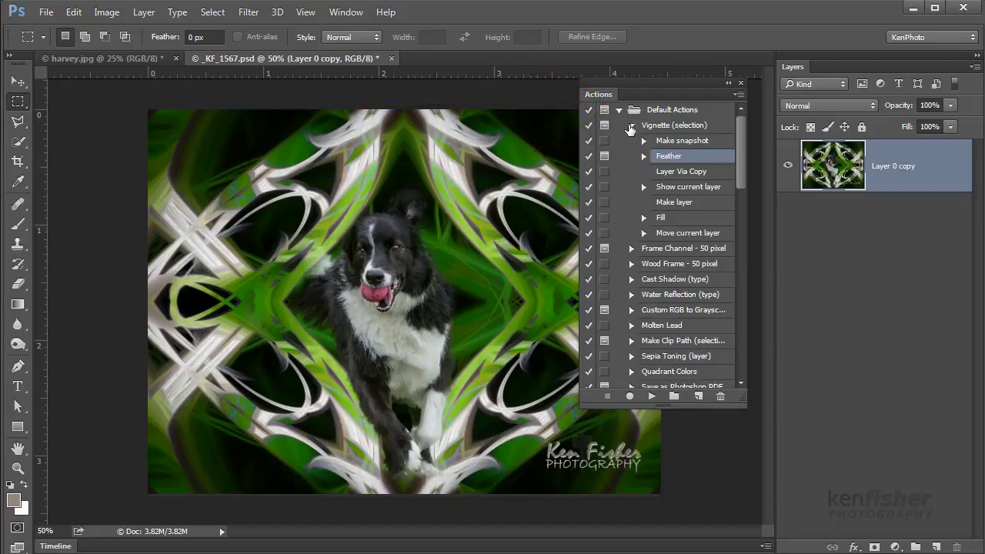
left_click(631, 126)
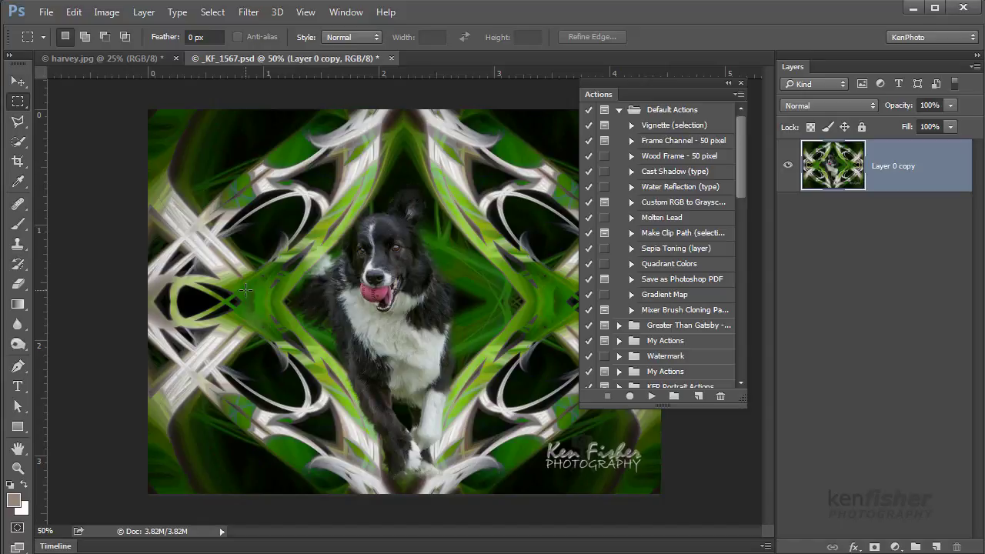
left_click(660, 128)
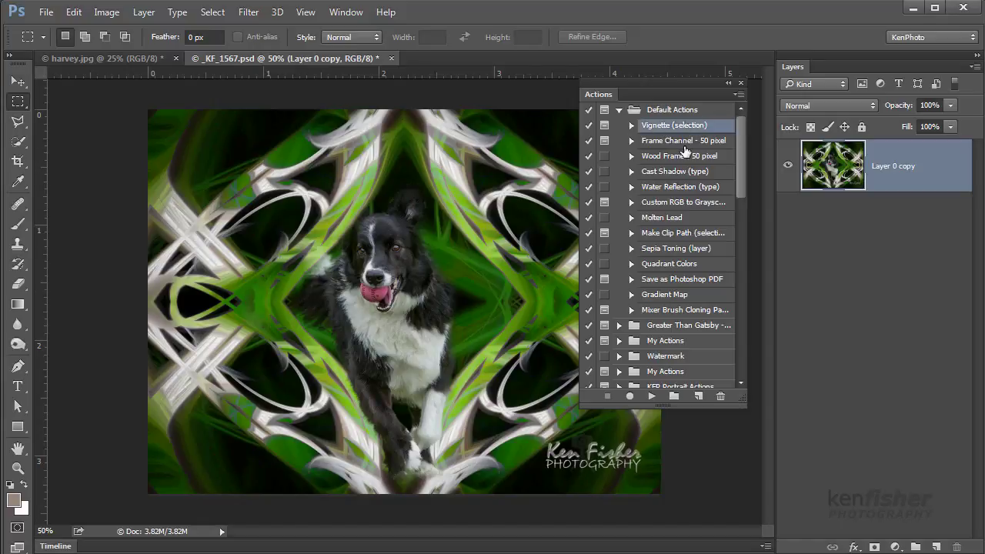
left_click(651, 398)
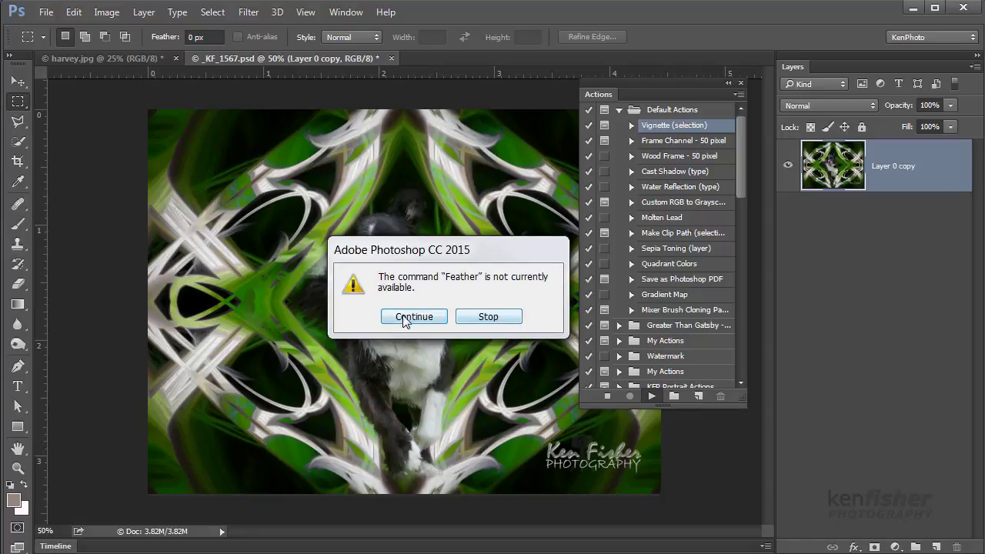
left_click(489, 317)
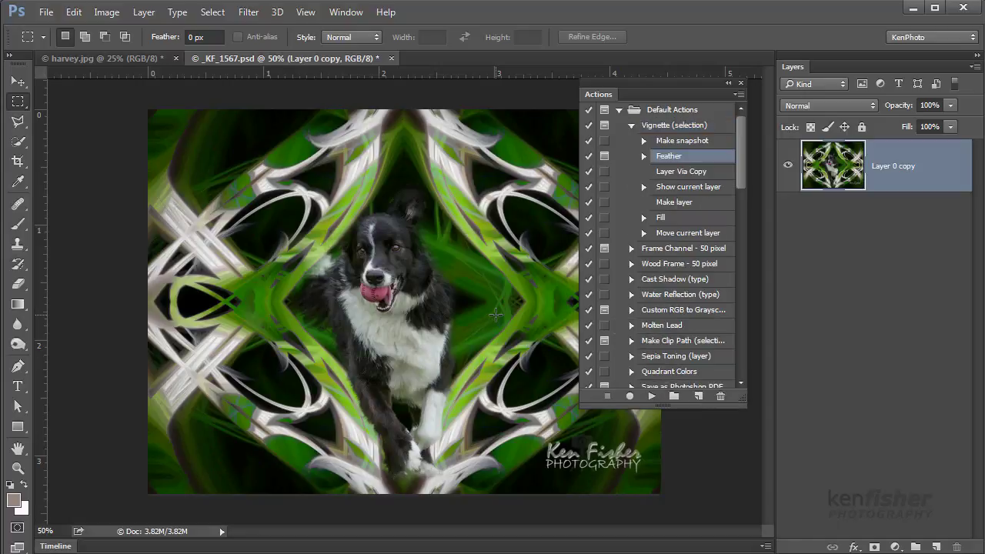
- Clear the Actions panel off the image and draw a rectangular marquee about 3.1 by 2.4 in around the dog
left_click(682, 127)
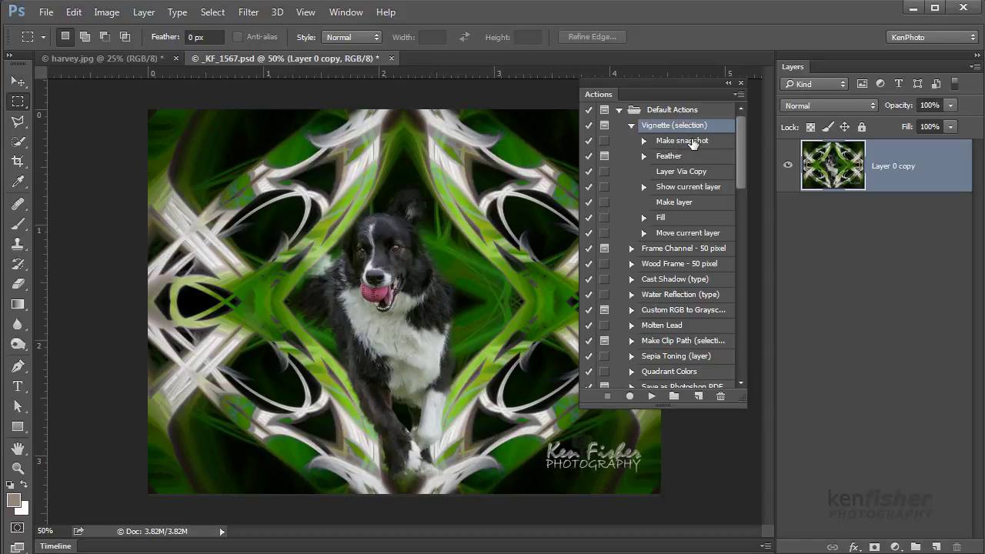
left_click(668, 159)
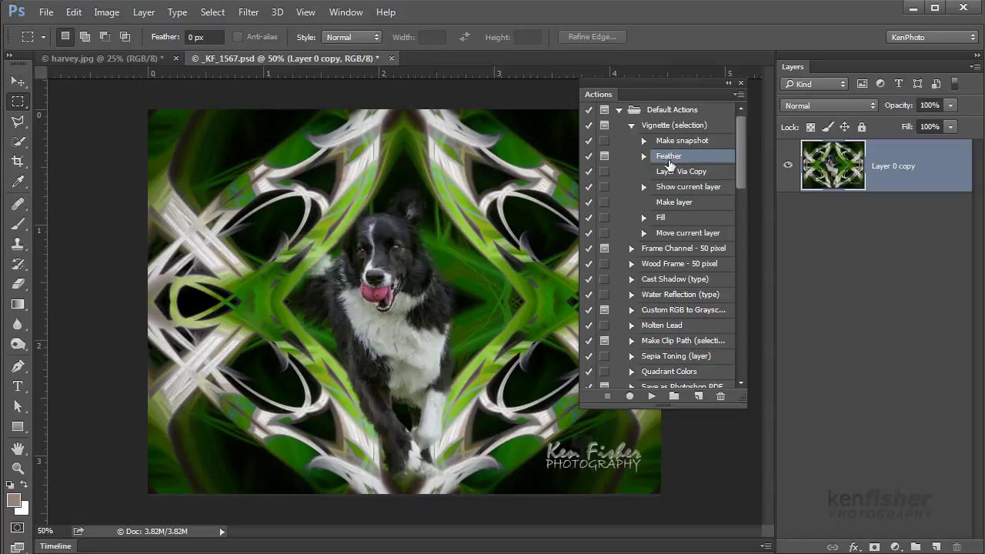
left_click_drag(601, 98, 837, 208)
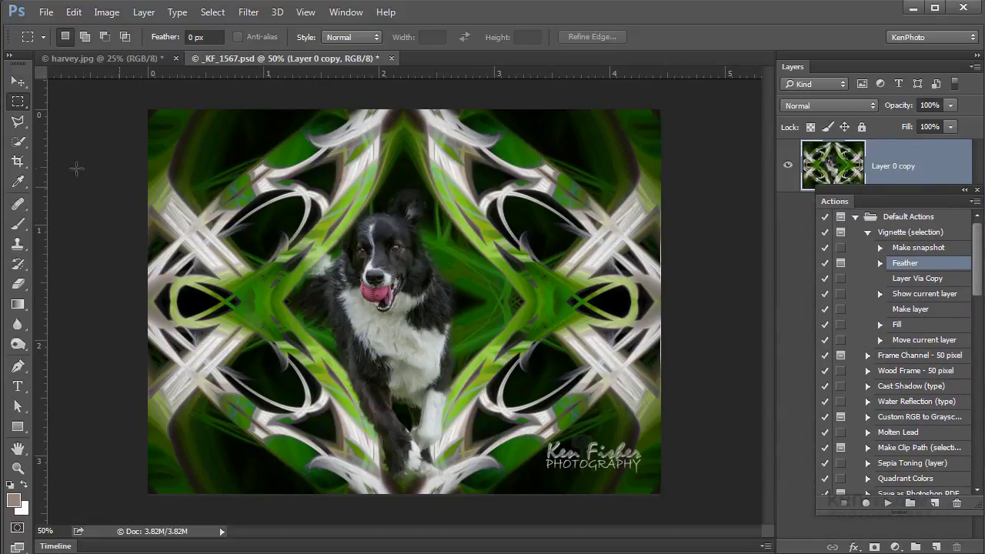
right_click(17, 101)
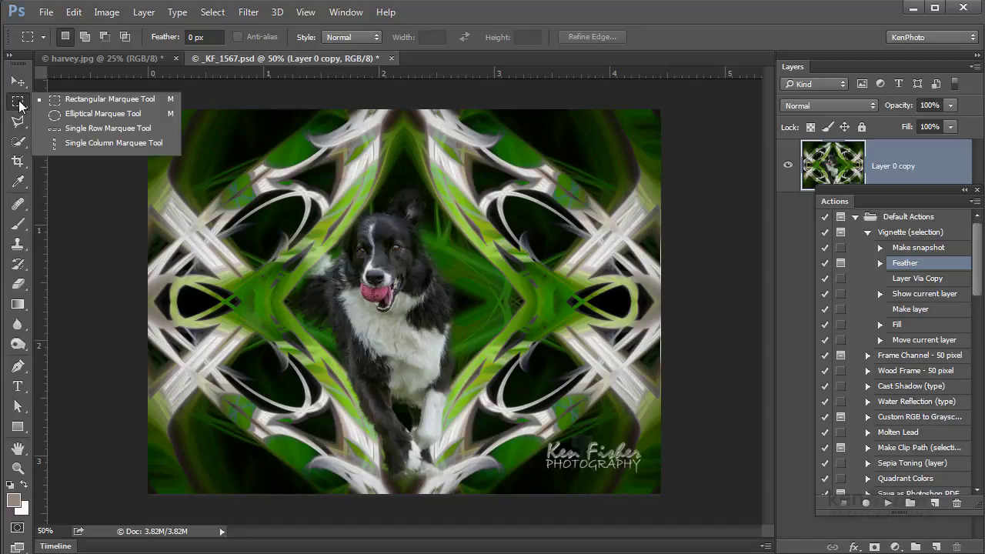
left_click(79, 101)
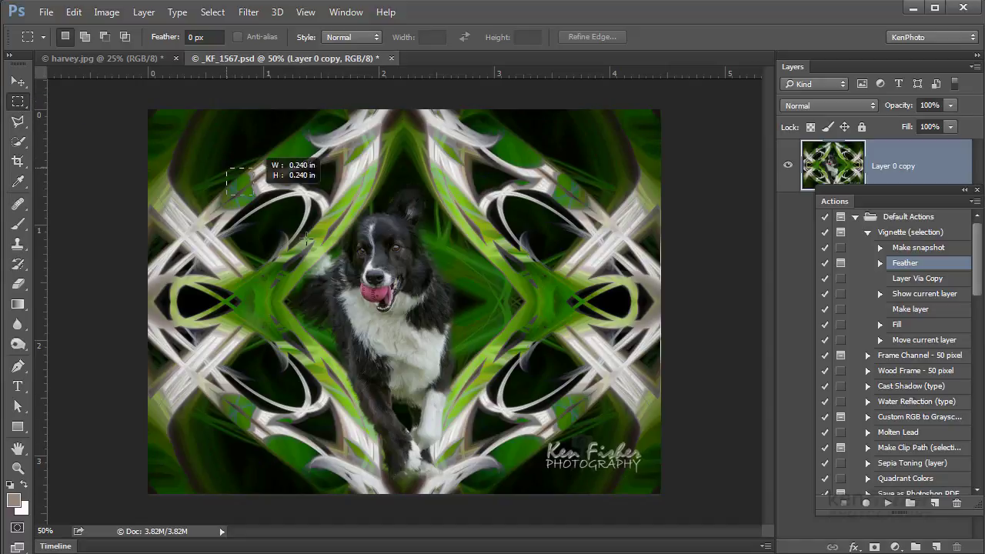
left_click_drag(251, 193, 585, 441)
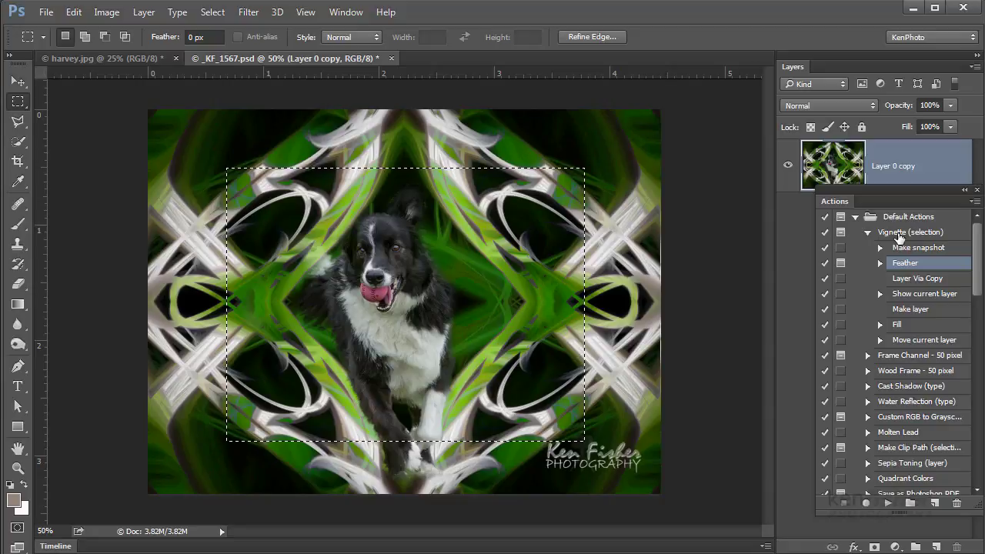
- Play the Vignette (selection) action with a feather radius of 50 pixels
left_click(897, 235)
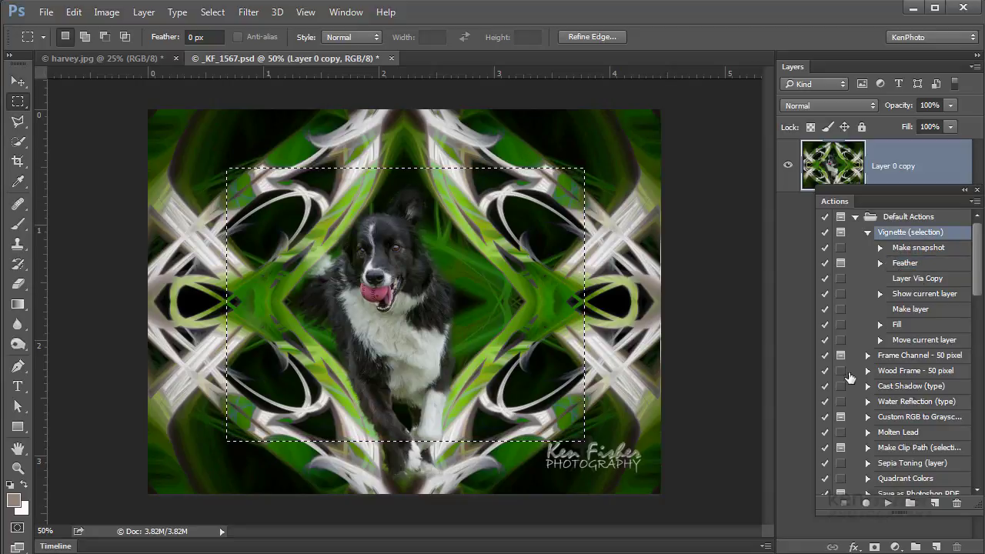
left_click(886, 505)
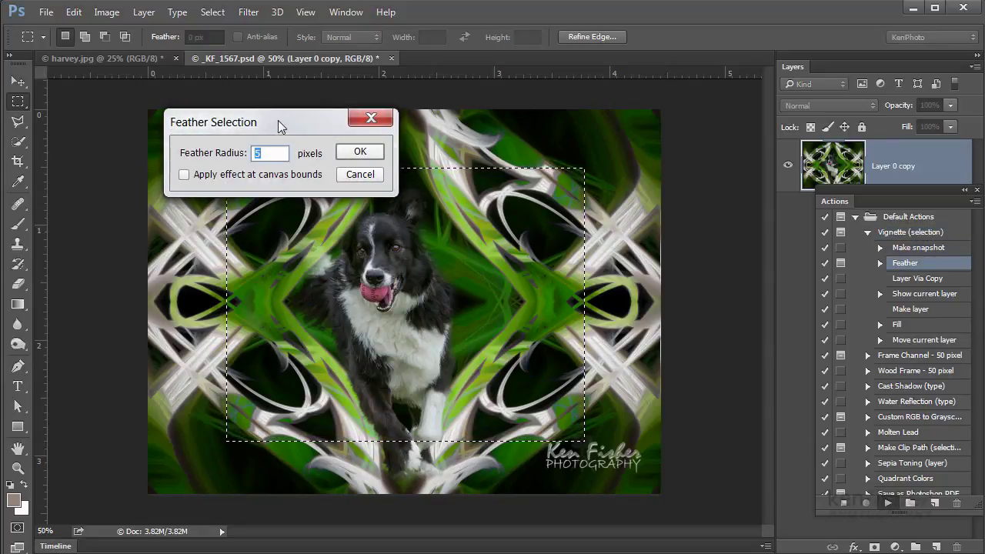
mouse_move(287, 121)
left_mouse_down()
mouse_move(257, 106)
mouse_move(275, 116)
left_mouse_up()
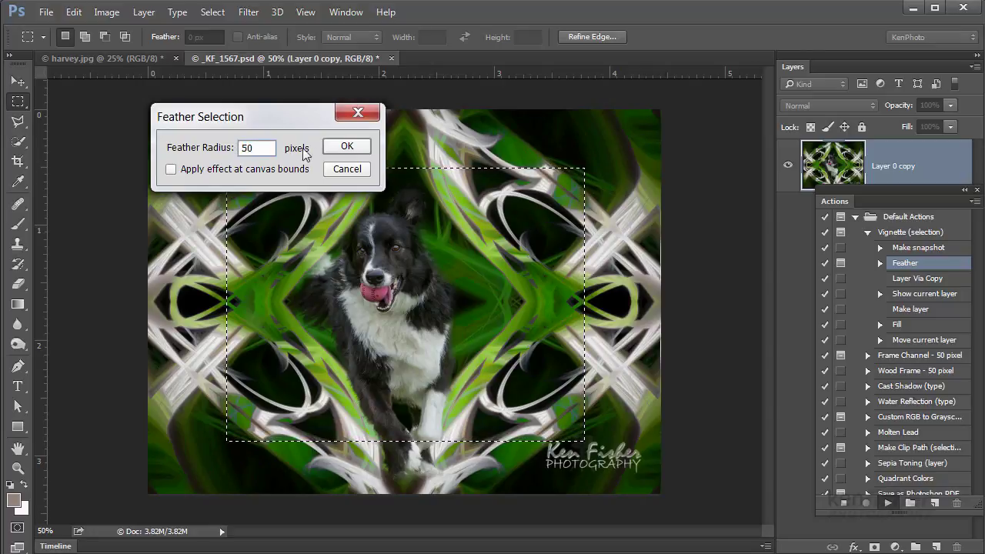
left_click(347, 147)
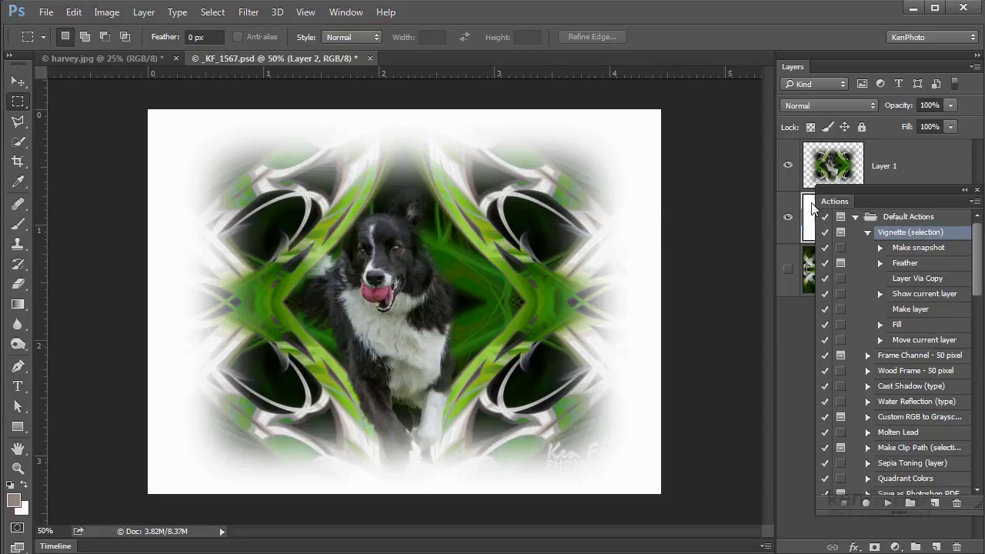
- Collapse the Vignette action and play the Wood Frame - 50 pixel action on the vignetted image, continuing past the size message
left_click_drag(812, 209, 793, 170)
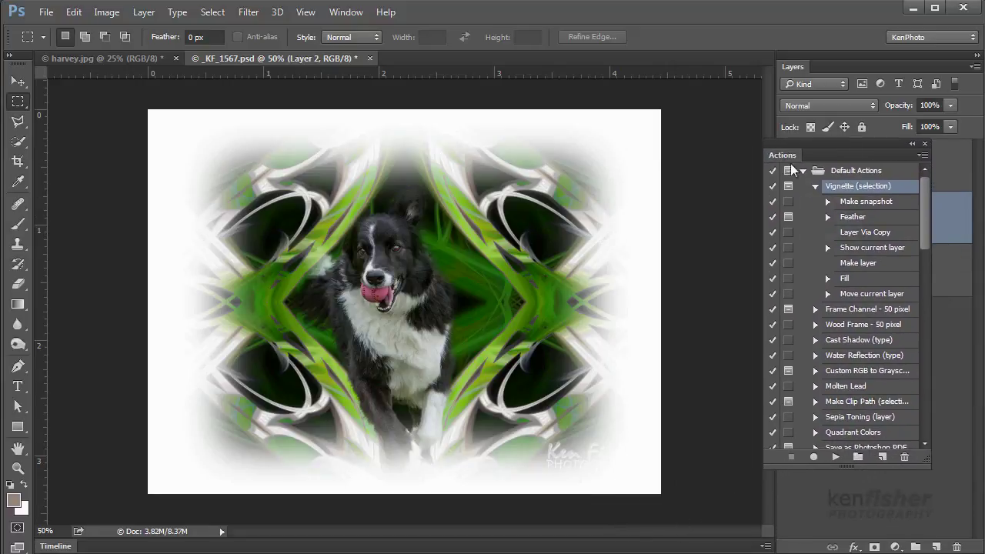
left_click(815, 187)
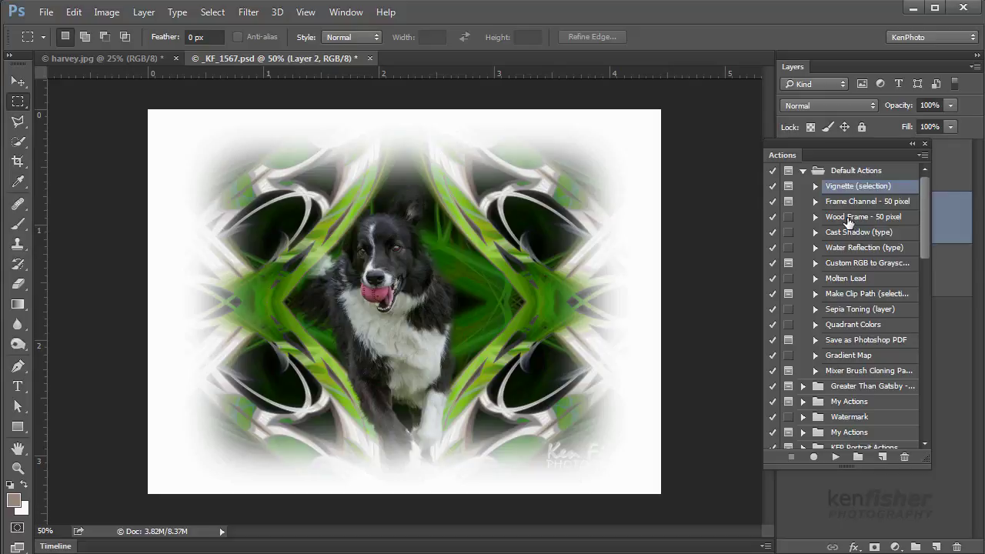
left_click(849, 221)
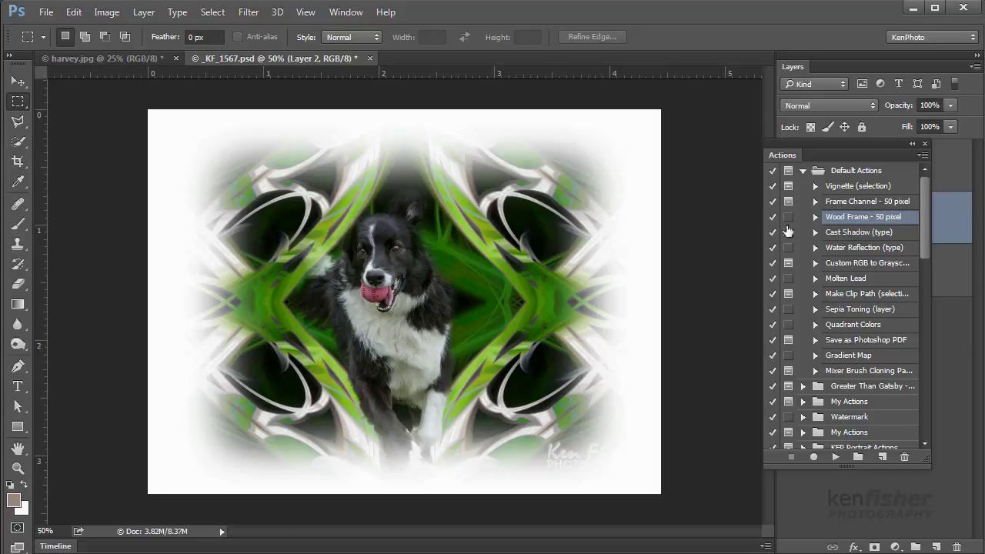
left_click(837, 457)
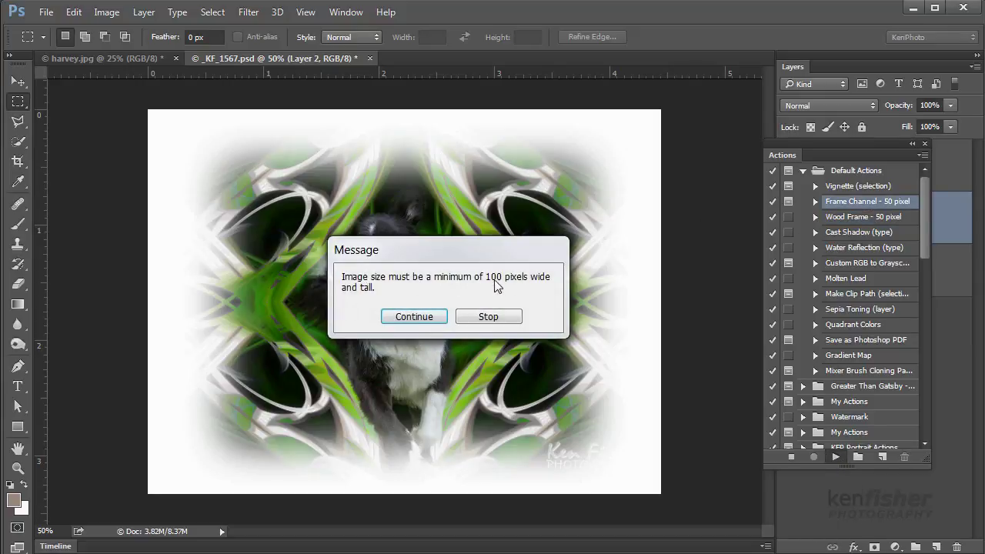
left_click(413, 317)
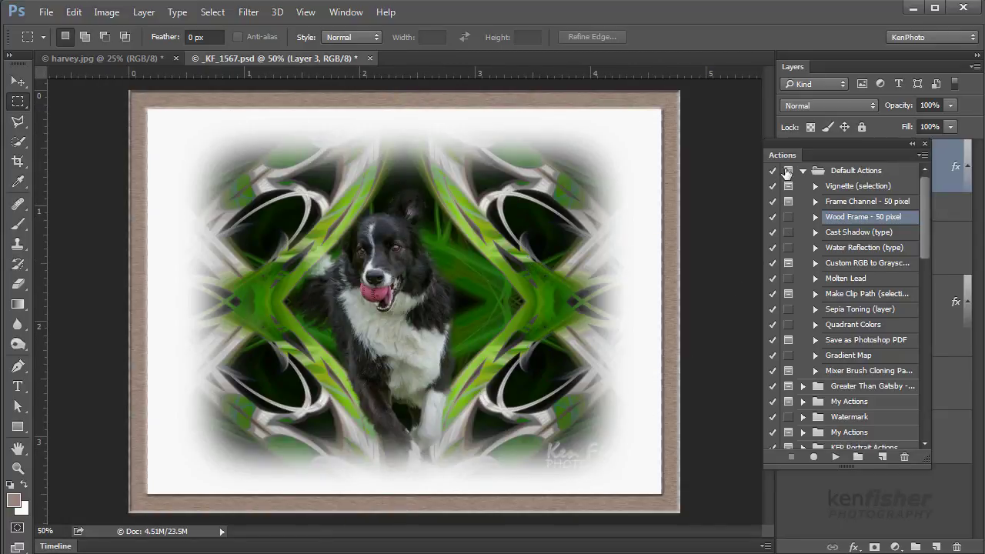
- Uncover the layer list, isolate the frame by hiding Layers 1, 2 and 3, and show only Layers 1 and 2 again
left_click_drag(785, 160, 574, 191)
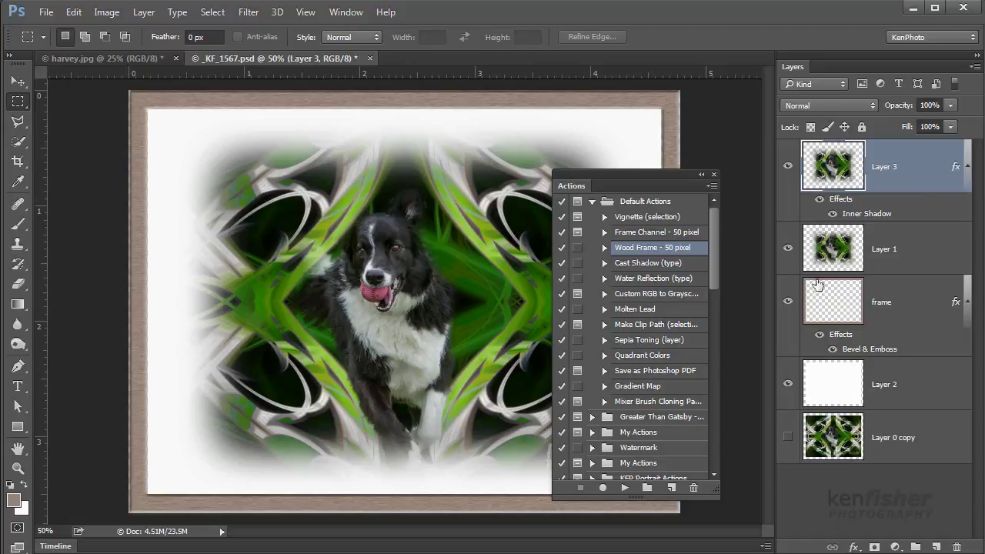
left_click(788, 384)
left_click(787, 248)
left_click(787, 166)
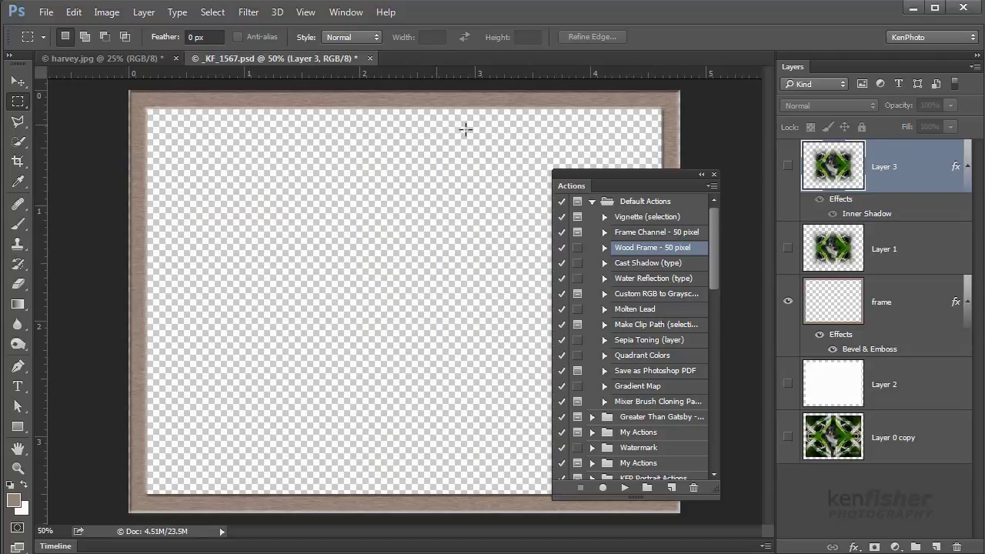
left_click(788, 249)
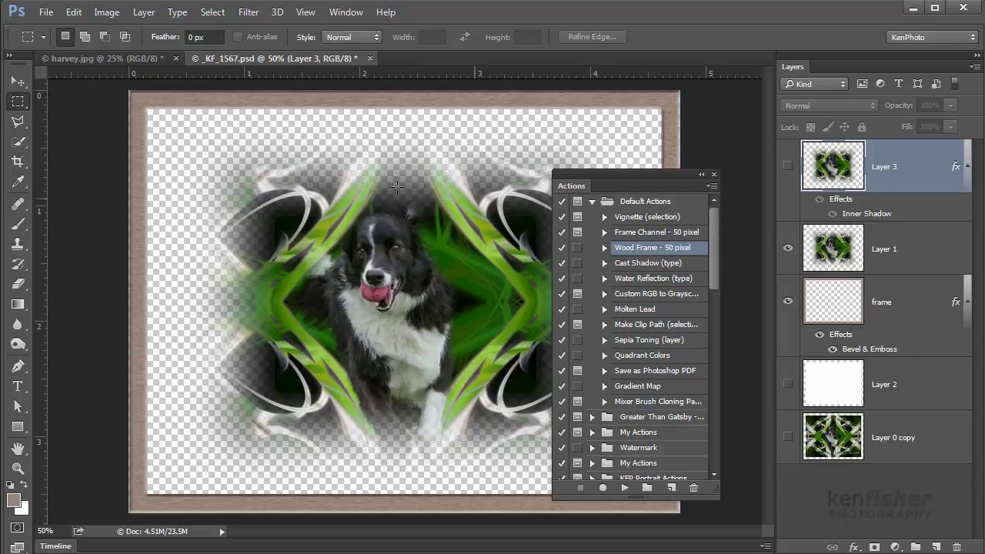
left_click(787, 384)
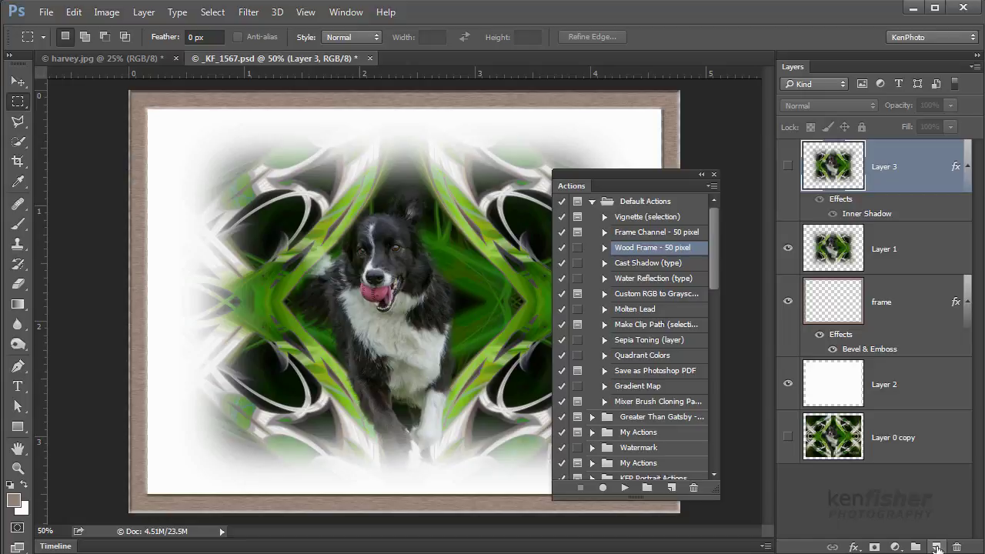
- Add a new layer directly above Layer 2, fill it with the default black, and compare the image with and without it
left_click(904, 398)
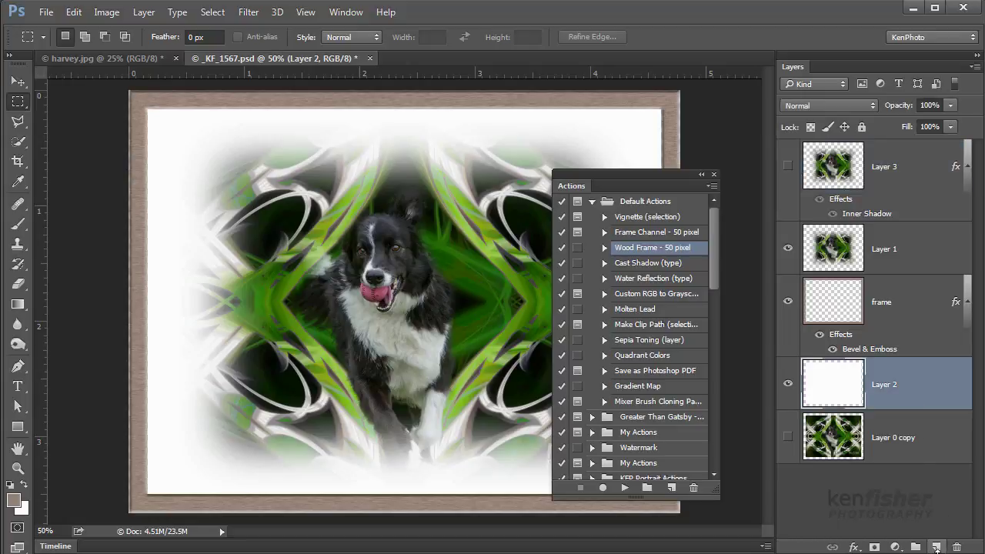
left_click(936, 547)
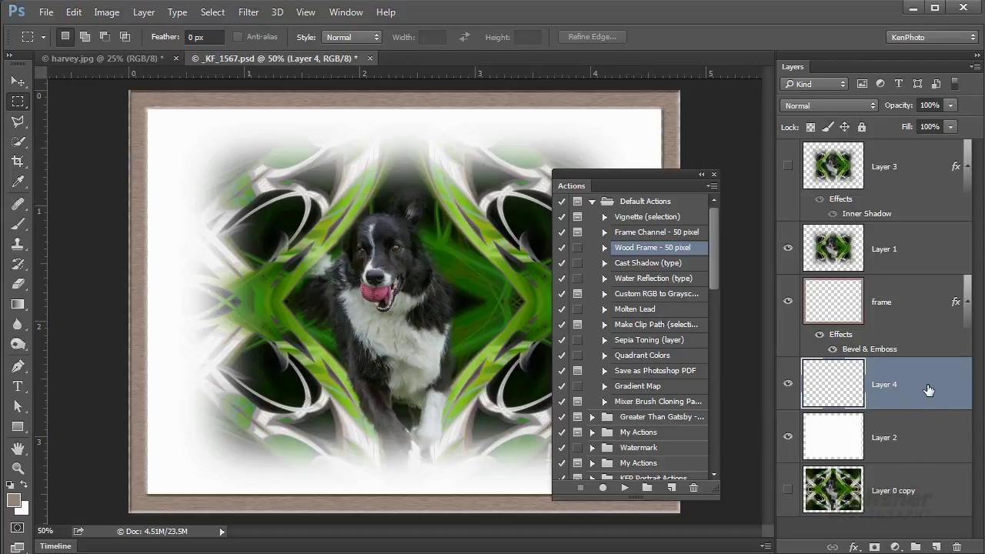
key("d")
key("alt+BackSpace")
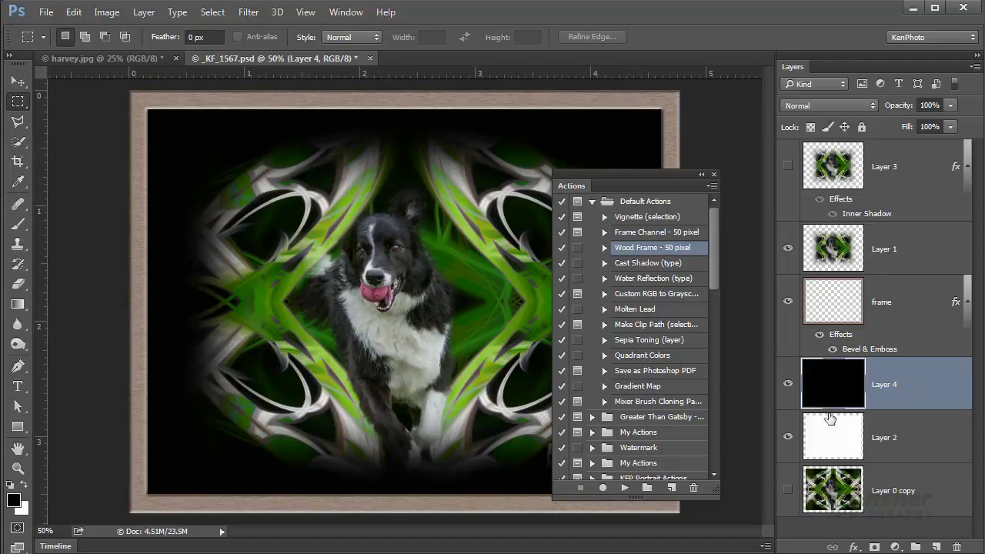
left_click(787, 385)
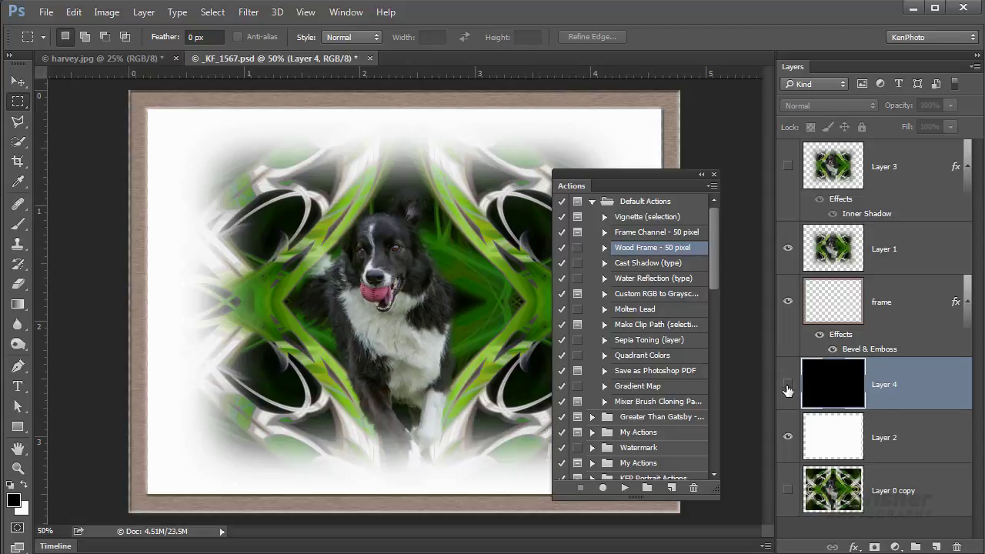
left_click(787, 384)
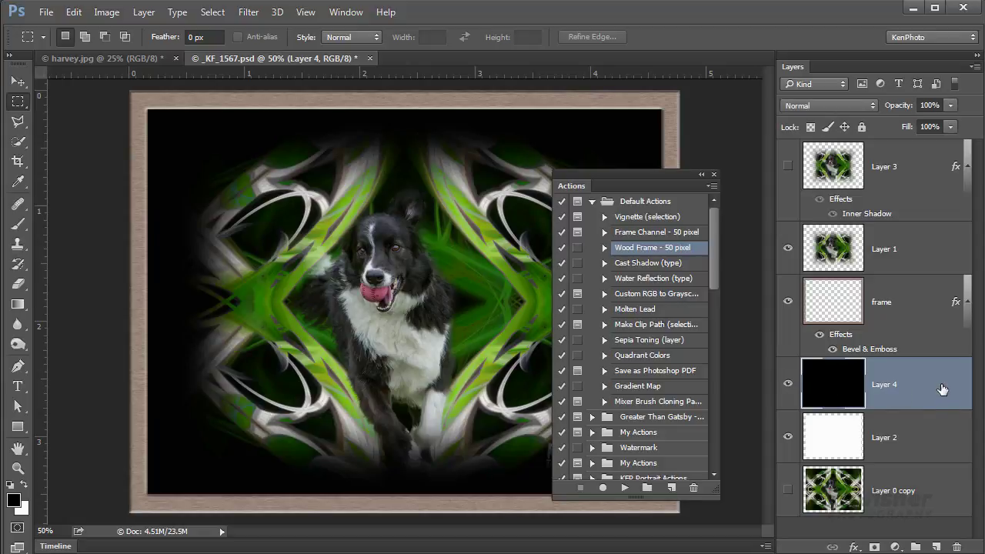